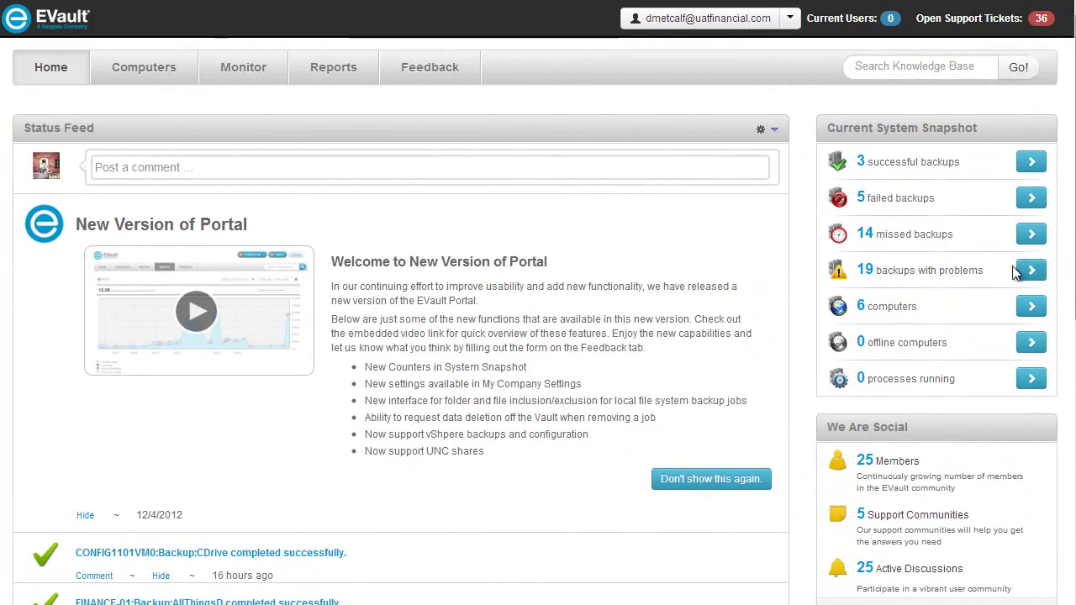
In My Company Settings, add *.jpg and *.tmp to the default excluded files and save
left_click(788, 23)
left_click(730, 104)
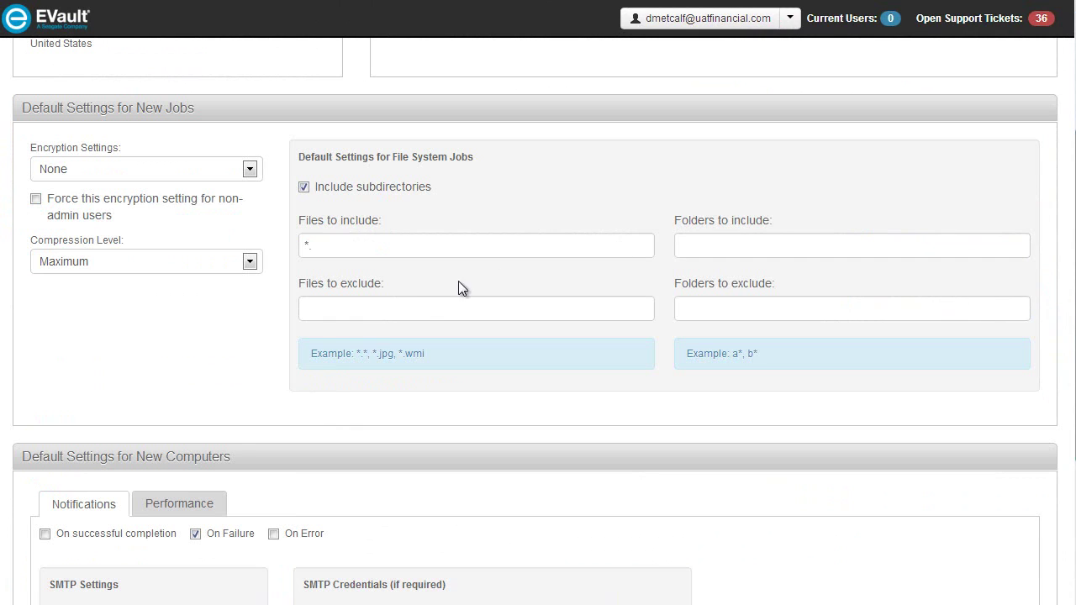
left_click(428, 312)
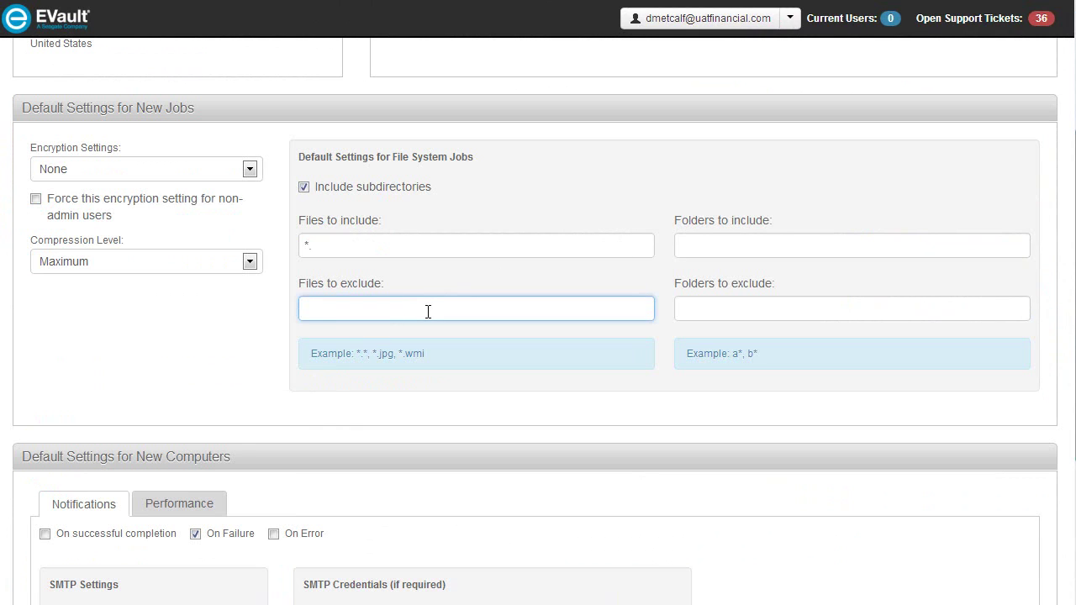
type("*.jpg, *.tmp")
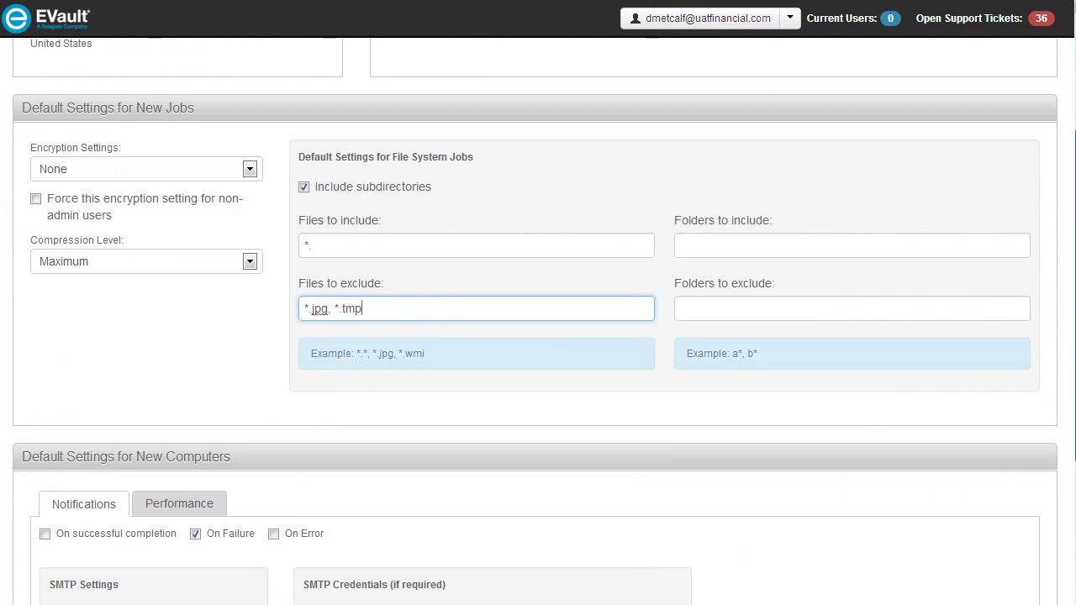
left_click_drag(1064, 361, 1059, 512)
left_click(1022, 562)
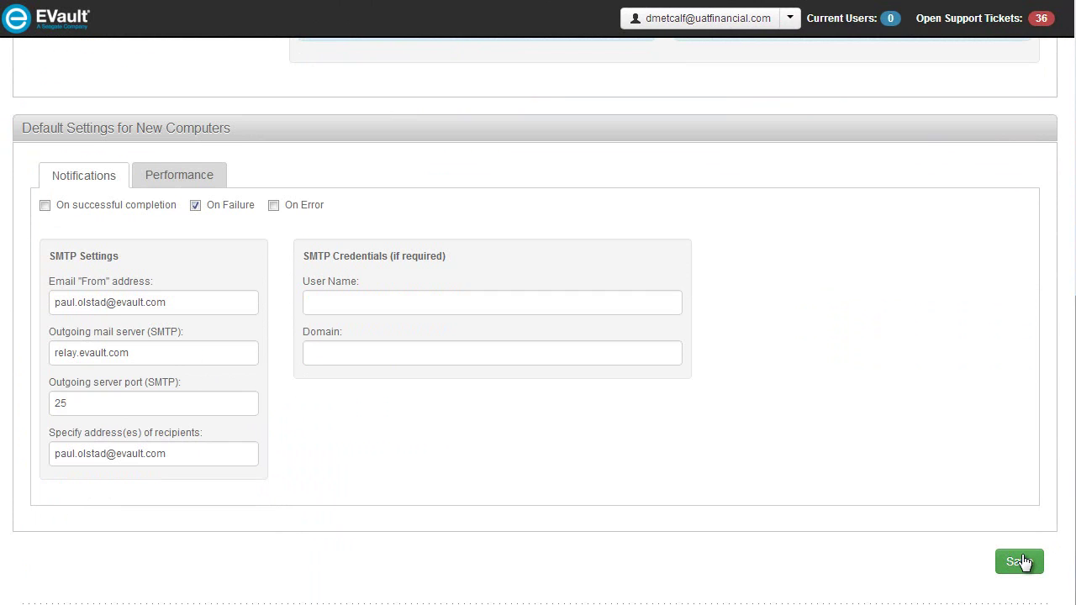
left_click(1022, 561)
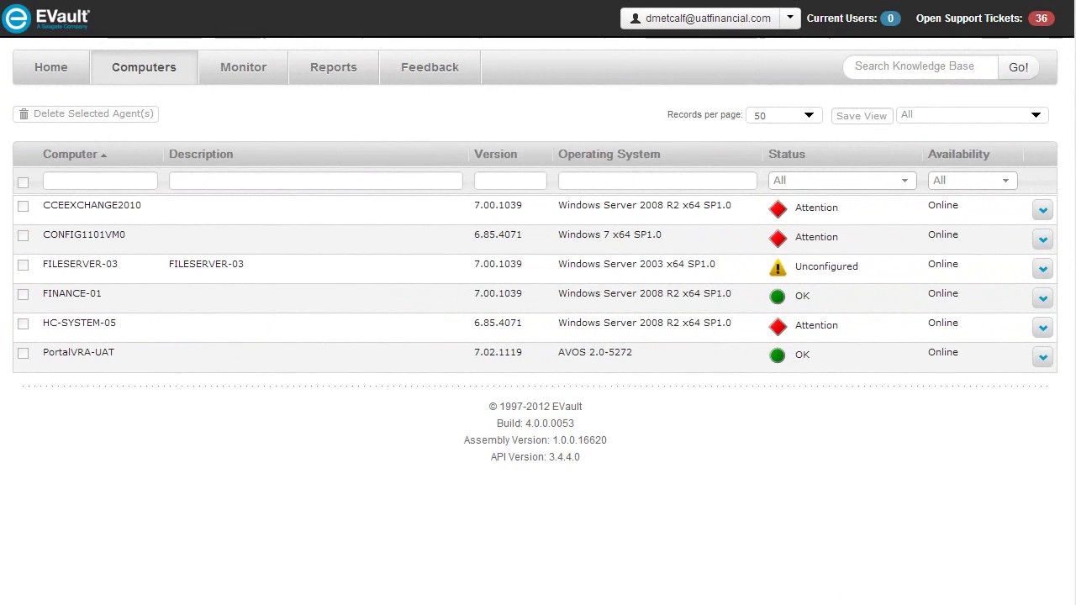
Start a new Local System backup job on FILESERVER-03
left_click(1042, 274)
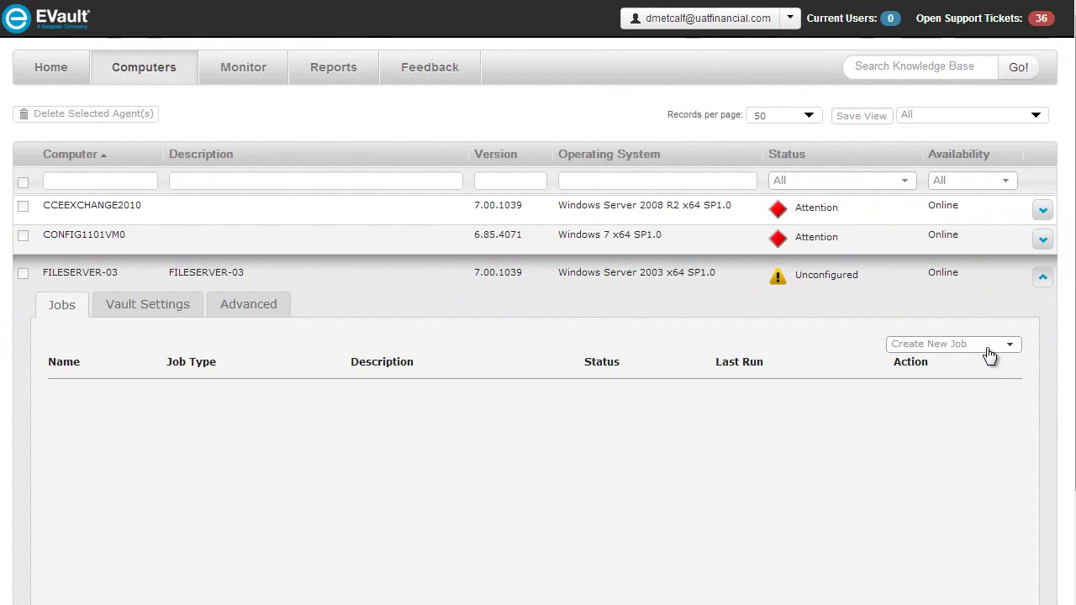
left_click(979, 345)
left_click(969, 392)
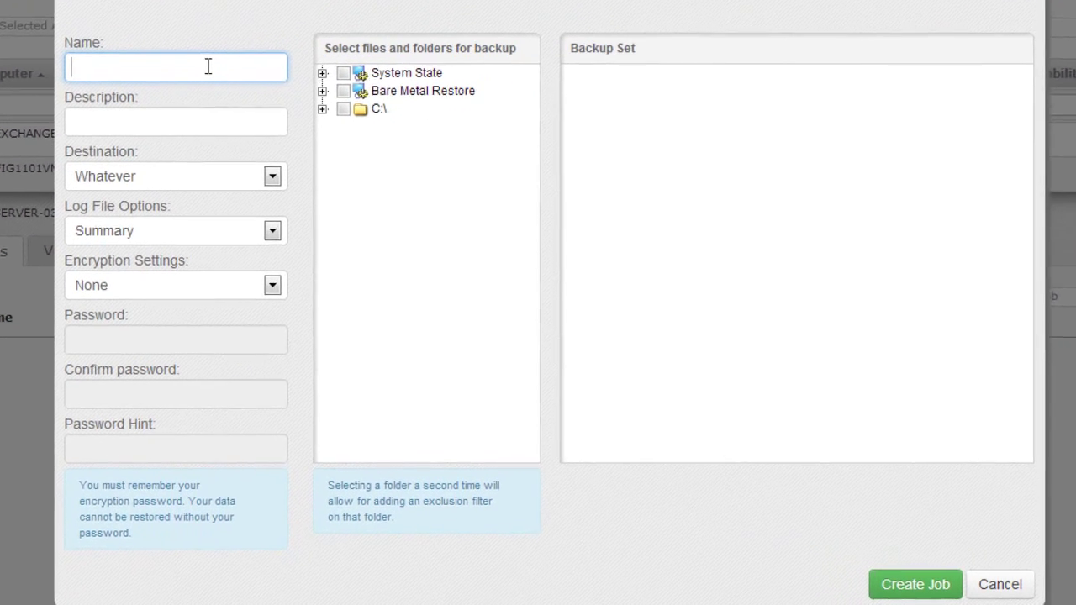
Name the job New_testjob with description 'New testjob' and expand the C:\ drive
type("Ne")
key("BackSpace")
type("ew_test")
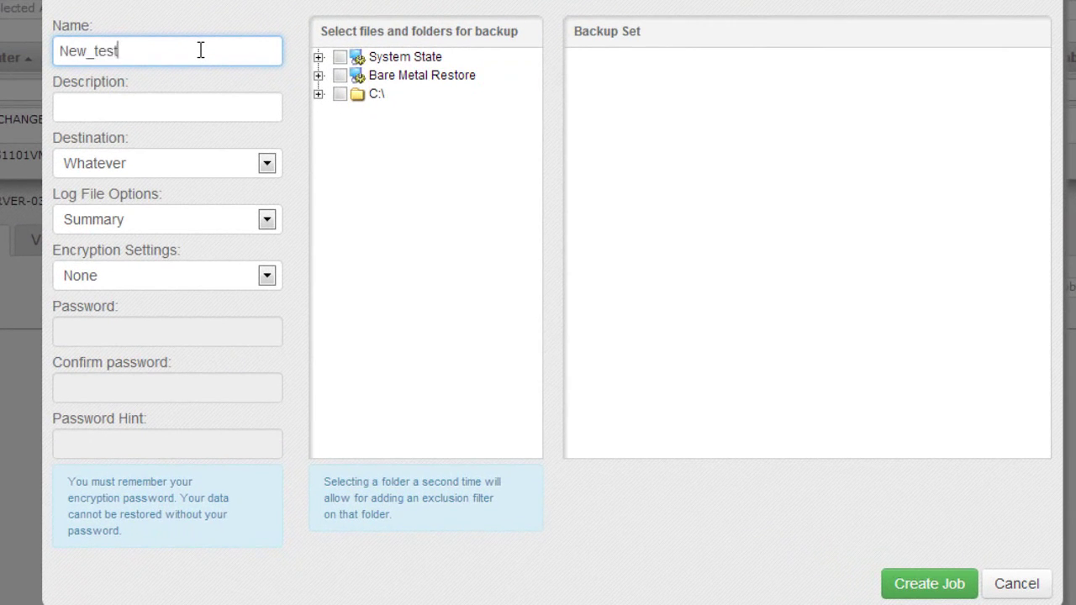
type("job")
key("Tab")
type("New te")
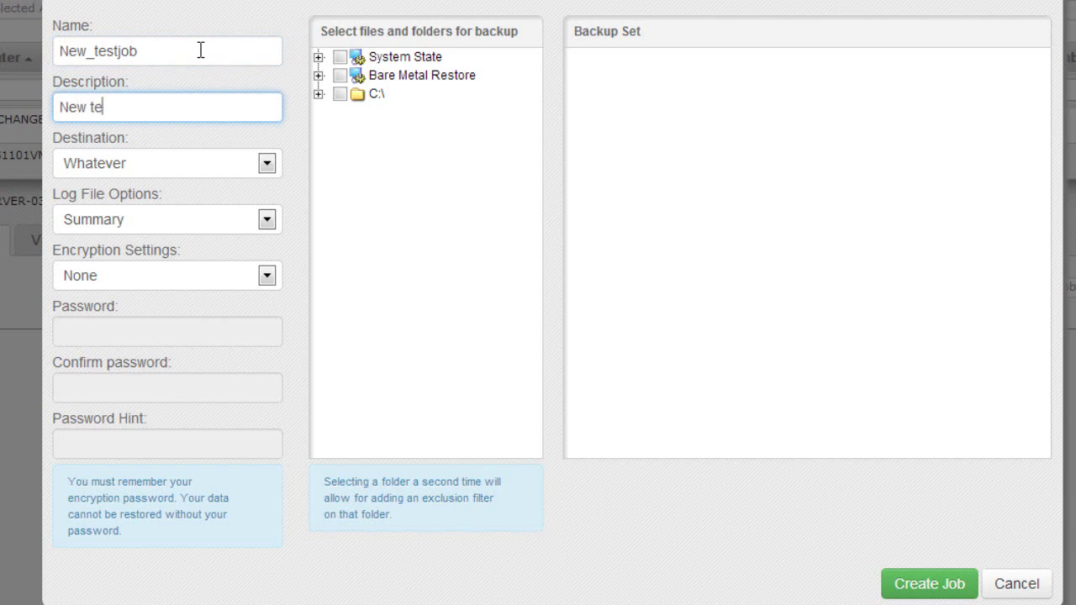
type("stjob")
left_click(316, 96)
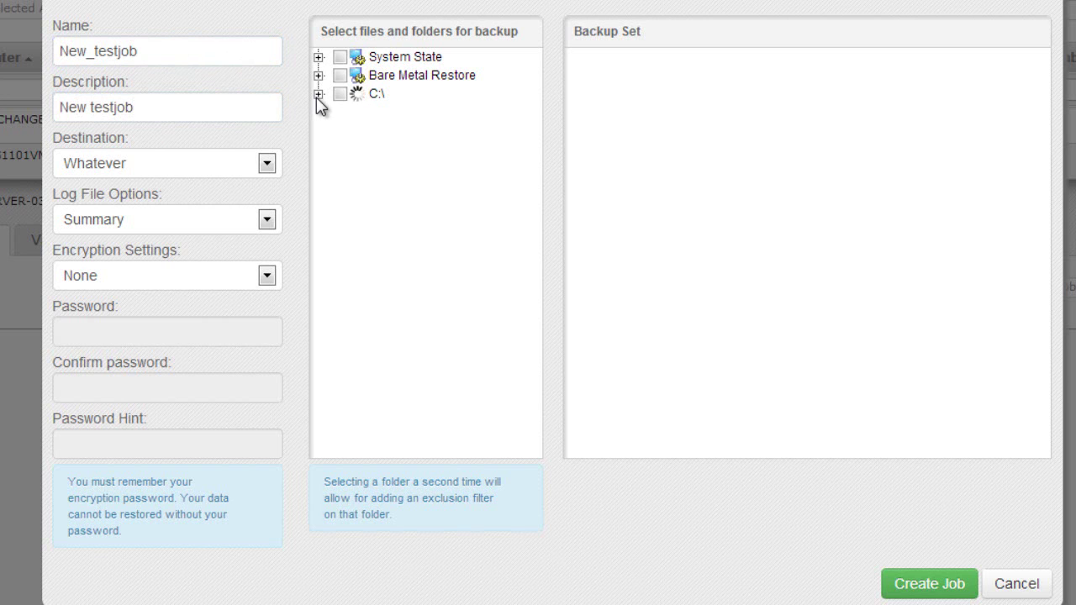
Select all of C:\, add an exclusion filter of *.sys, and create New_testjob
left_click(337, 96)
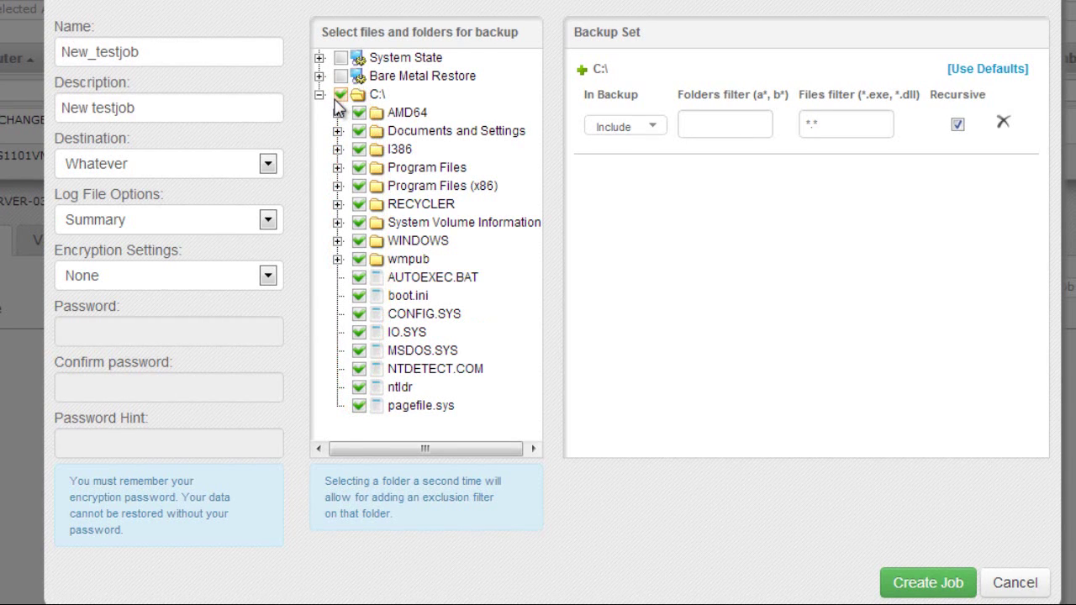
left_click(337, 95)
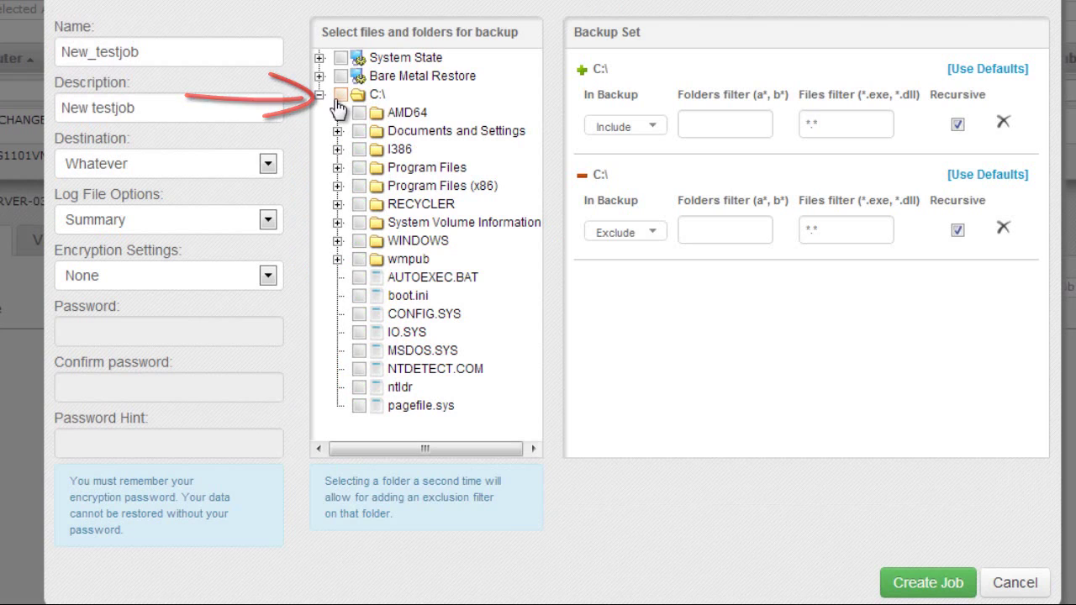
left_click(835, 233)
key("shift+Left")
key("shift+Left")
type(".sys")
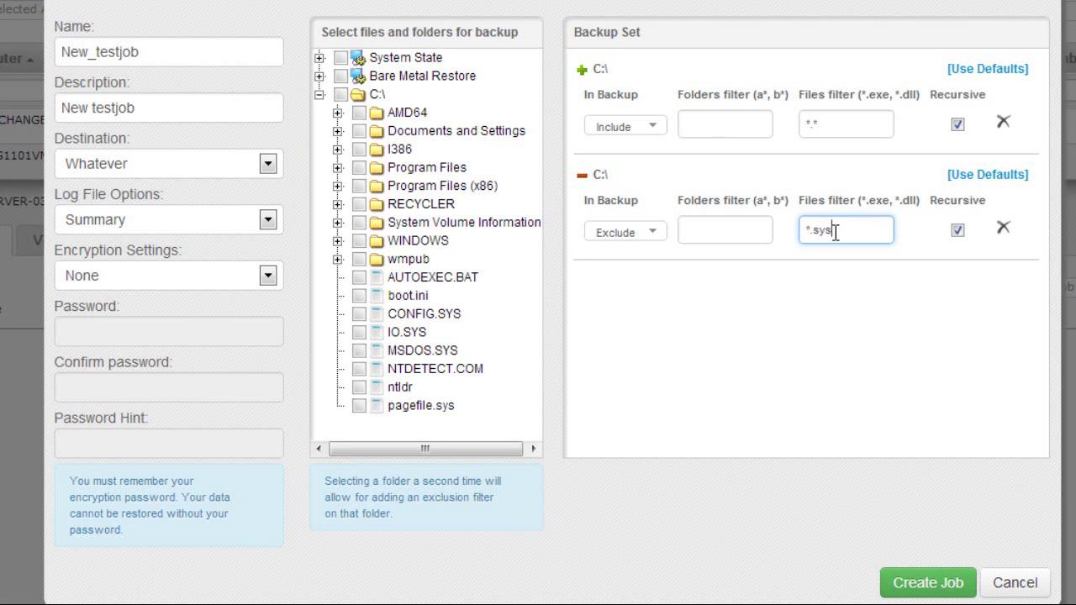
key("Tab")
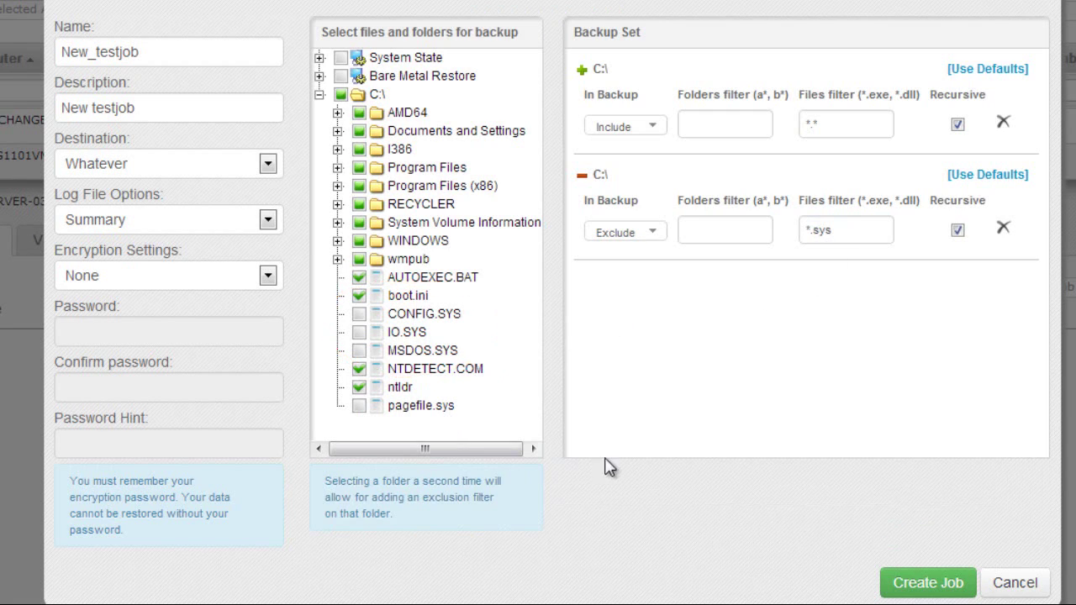
left_click(908, 588)
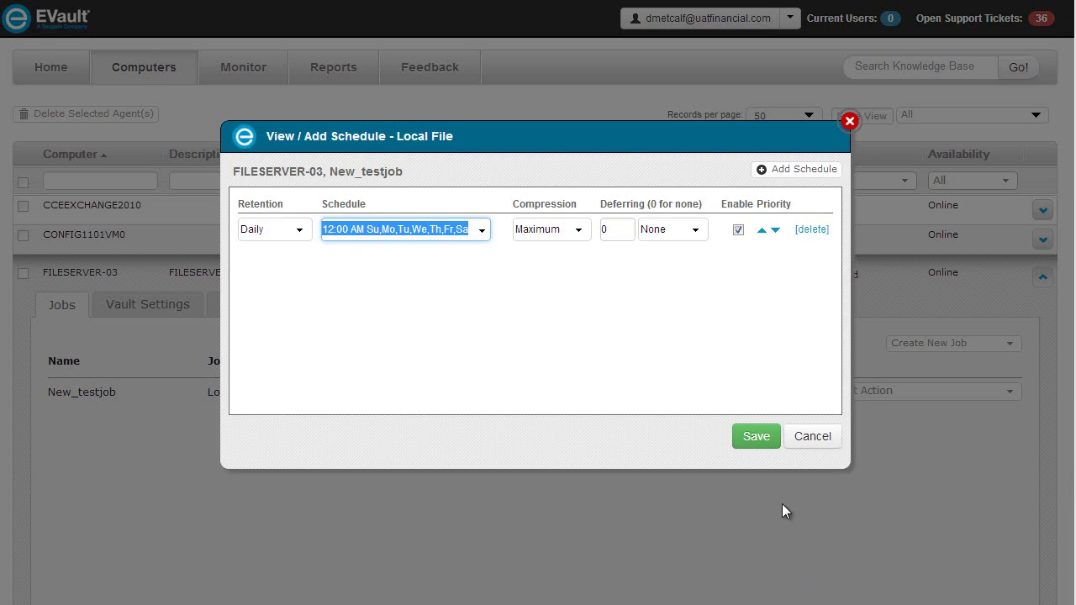
Save the default daily schedule running at 12:00 AM, Sunday through Saturday
left_click(760, 435)
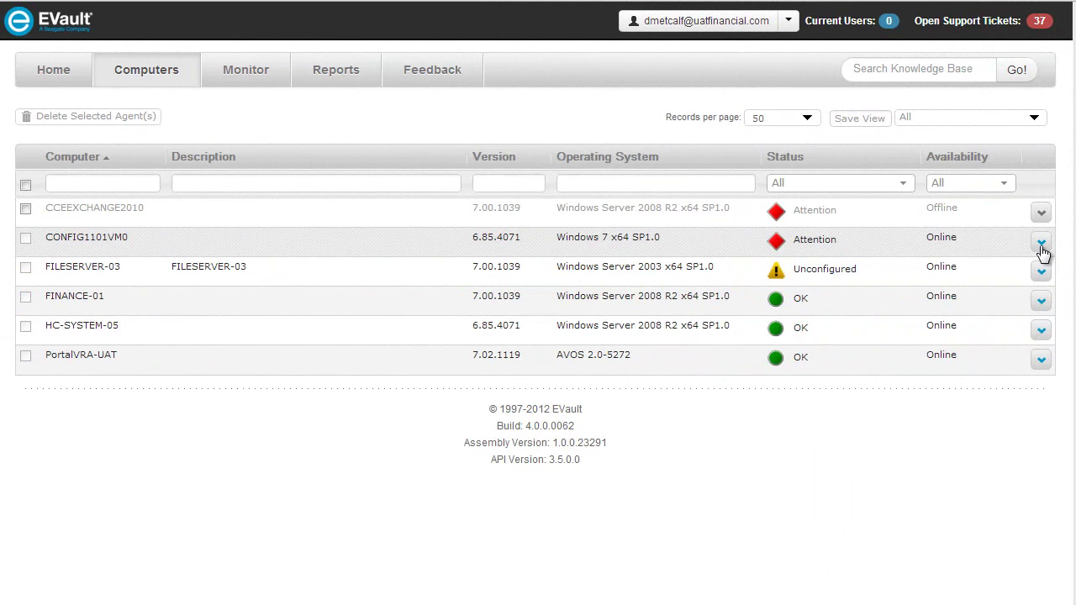
Delete Job_is_old on CONFIG1101VM0, requesting deletion of its vault data too
left_click(1044, 250)
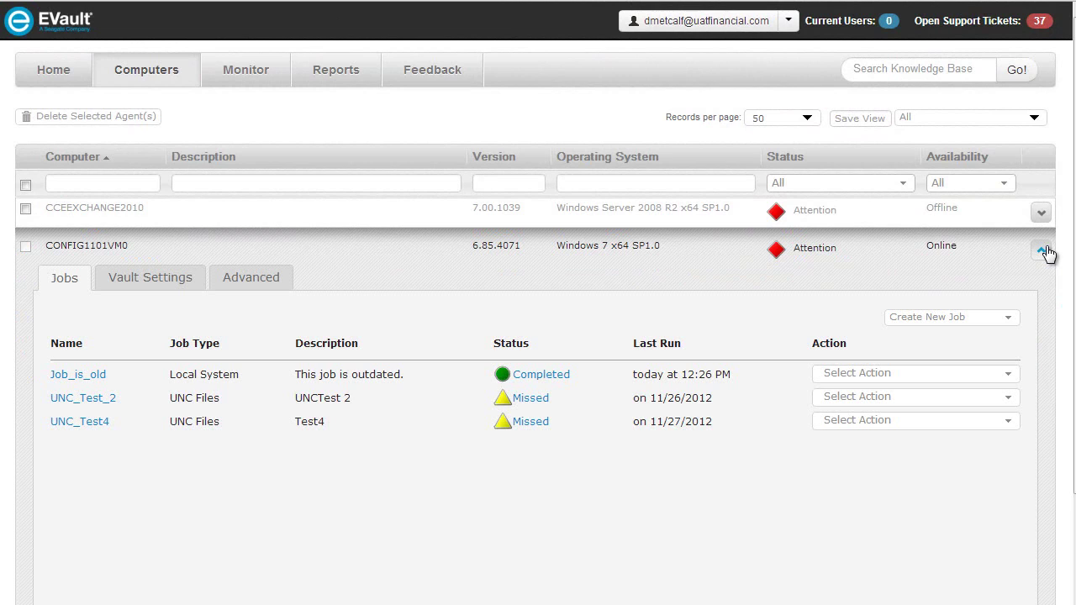
left_click(992, 380)
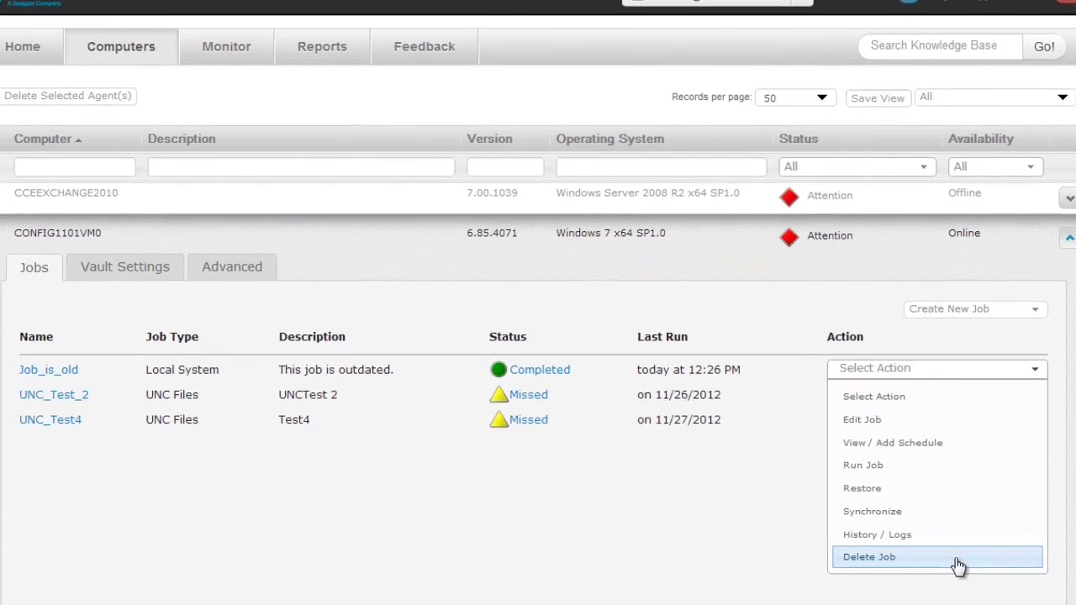
left_click(865, 550)
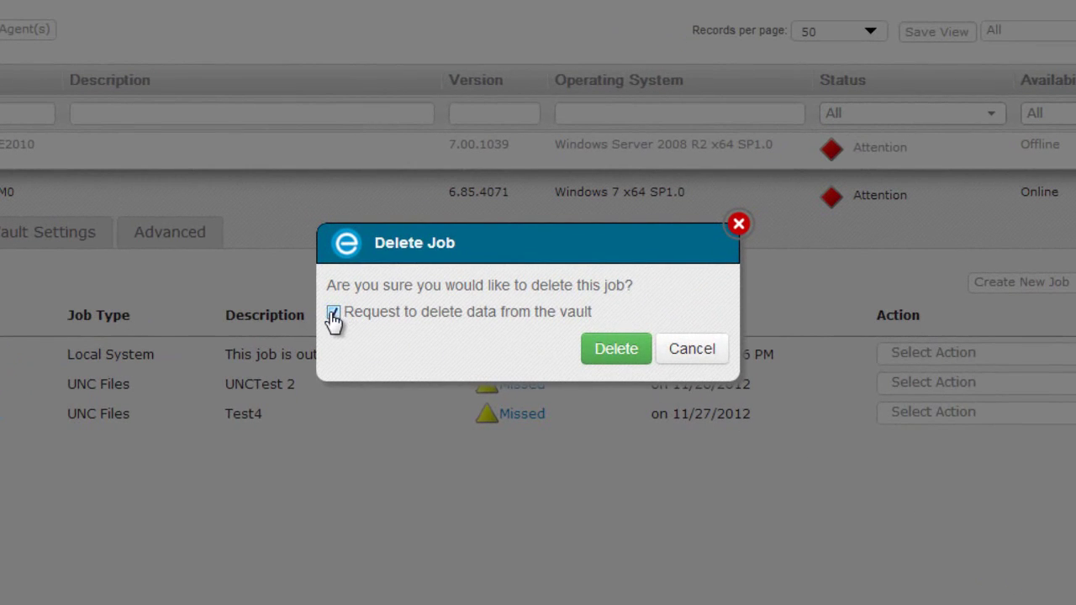
left_click(603, 356)
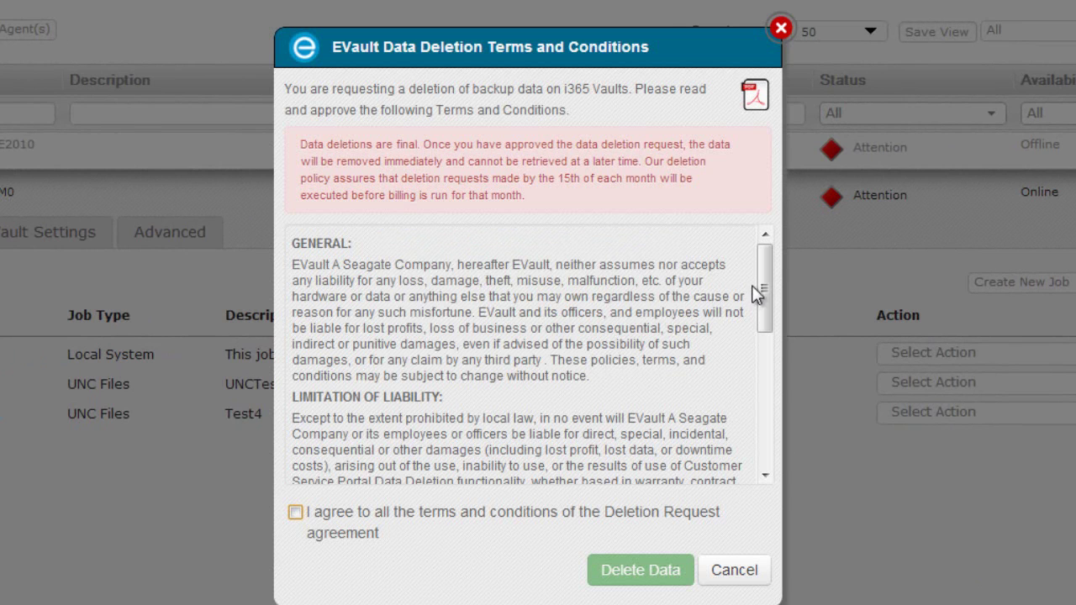
Accept the data deletion terms, submit the vault data deletion request, and close the confirmation
left_click_drag(762, 278, 767, 415)
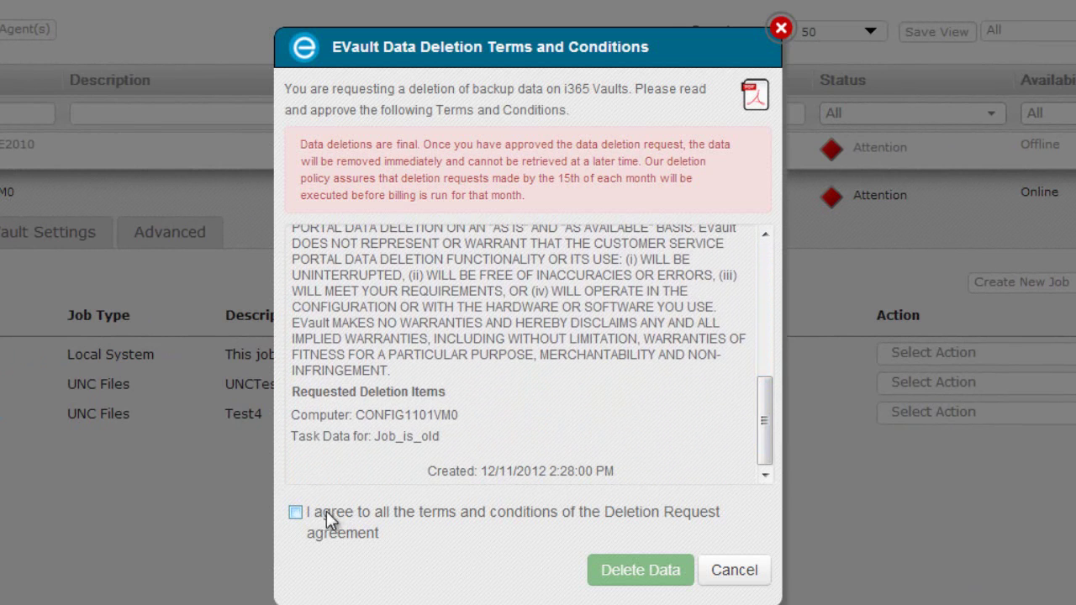
left_click(296, 513)
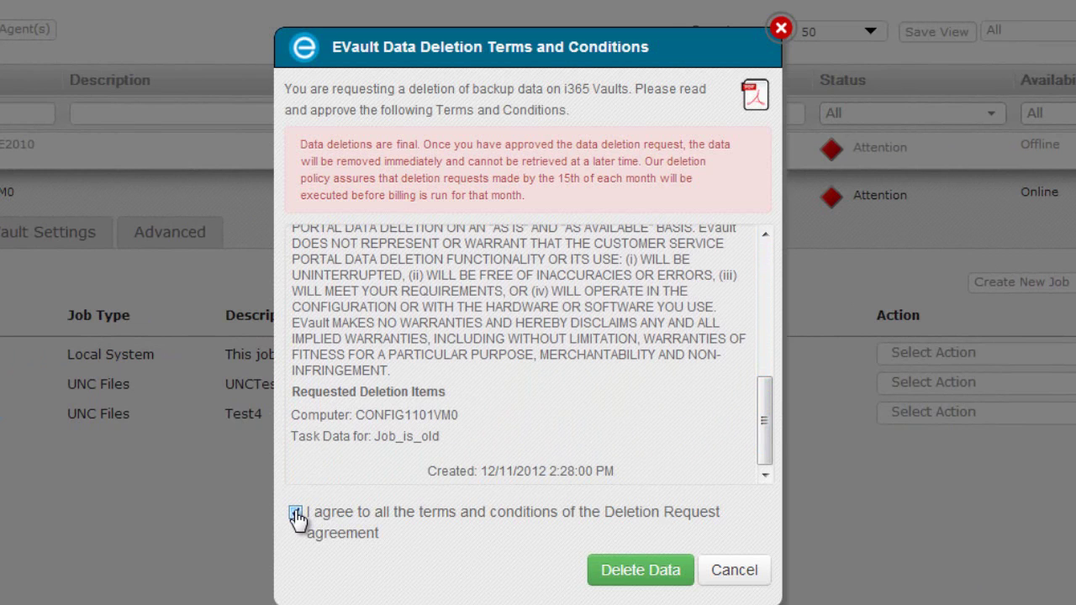
left_click(638, 573)
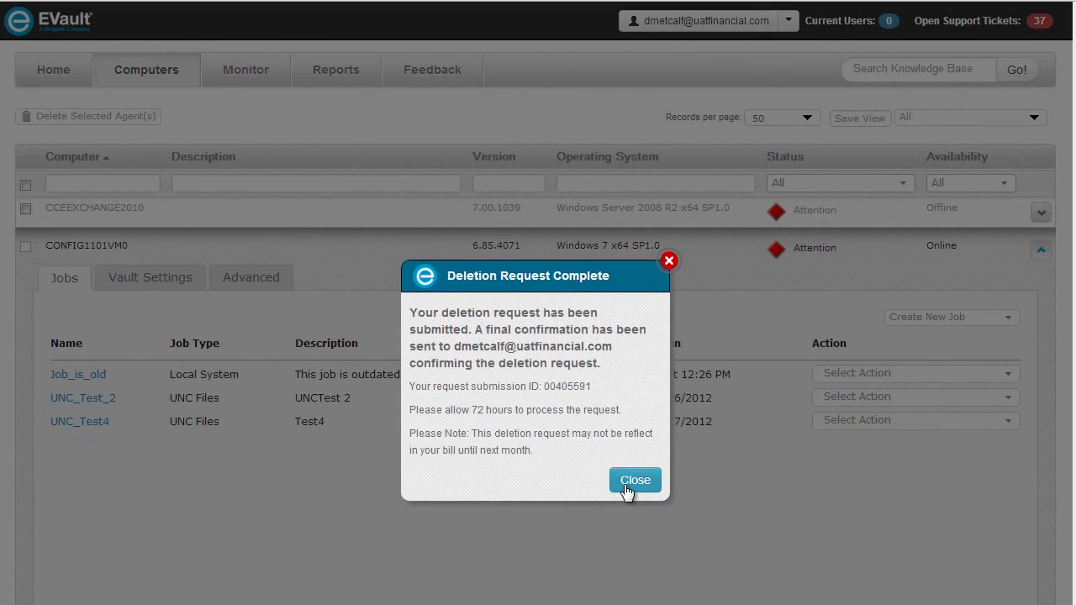
left_click(624, 484)
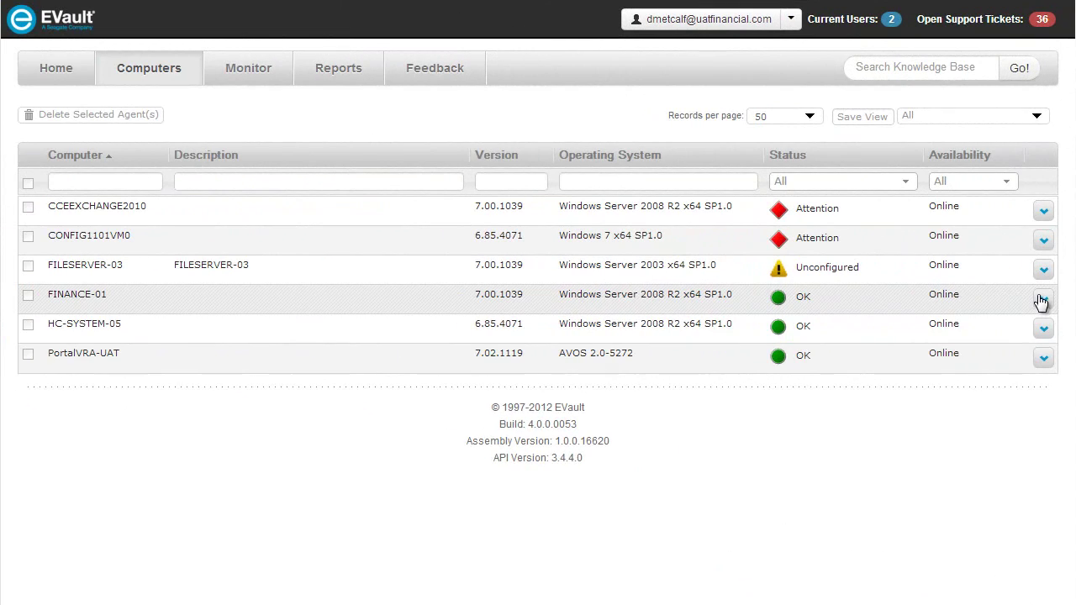
Check which new job types FINANCE-01 offers, then collapse it
left_click(1041, 301)
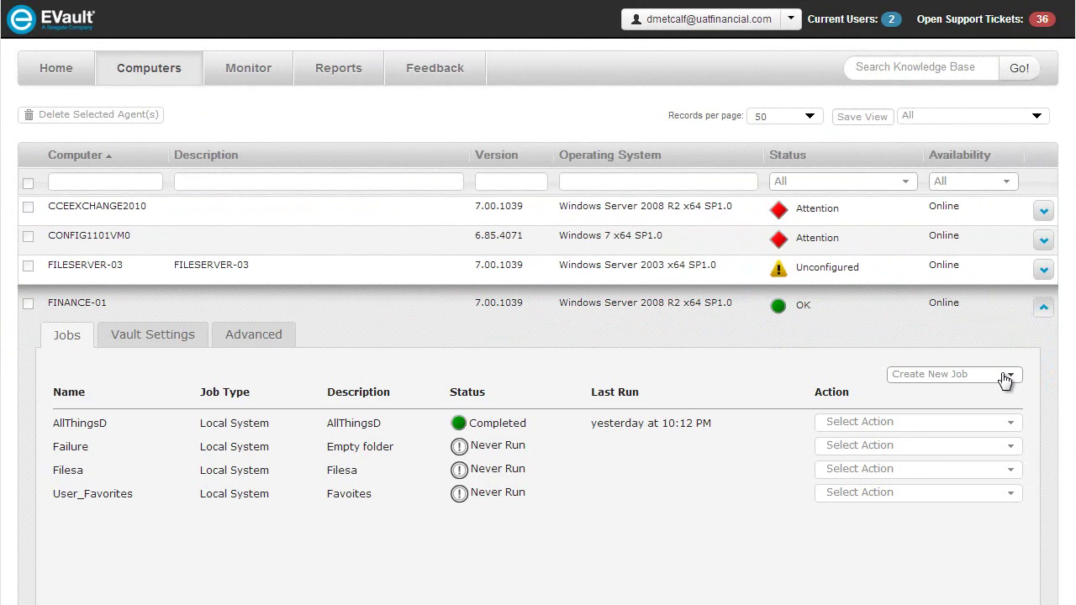
left_click(1004, 376)
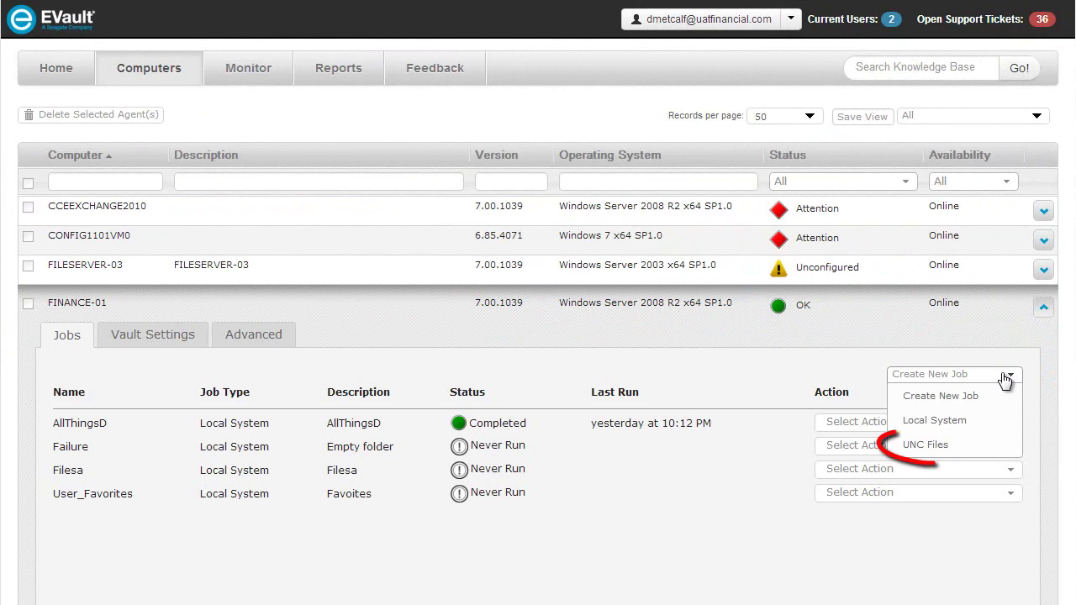
left_click(1042, 311)
Start a VMware vCenter job on PortalVRA-UAT and list its virtual machines
left_click(1042, 361)
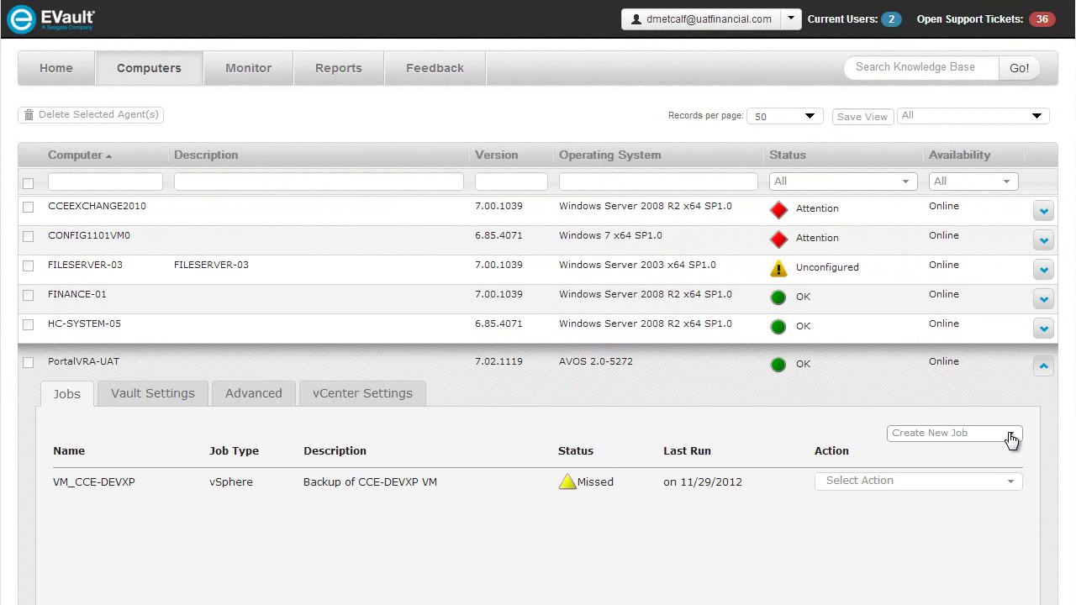
left_click(1014, 433)
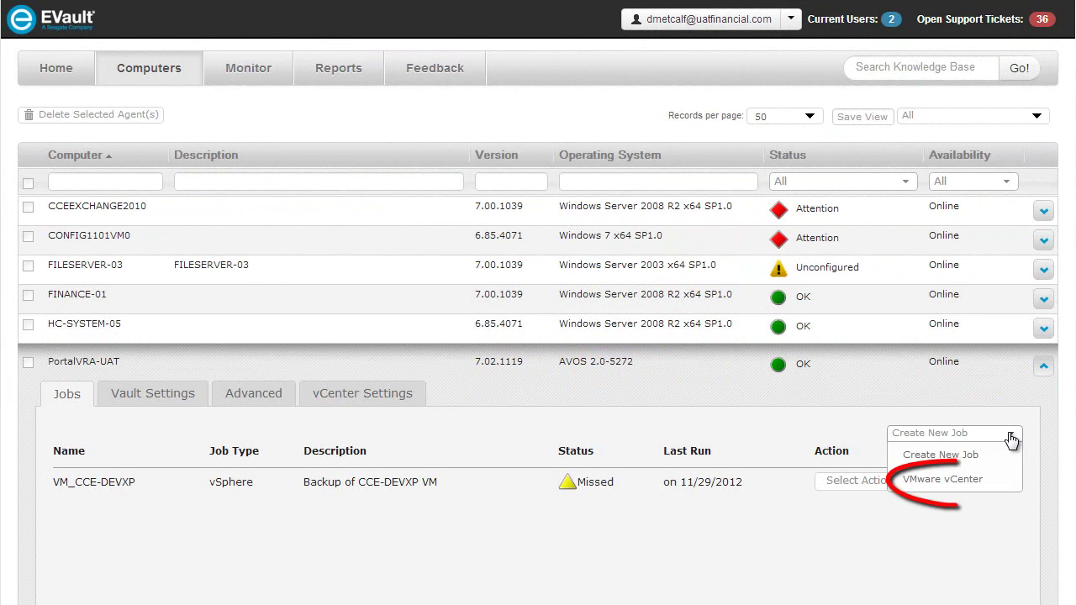
left_click(988, 482)
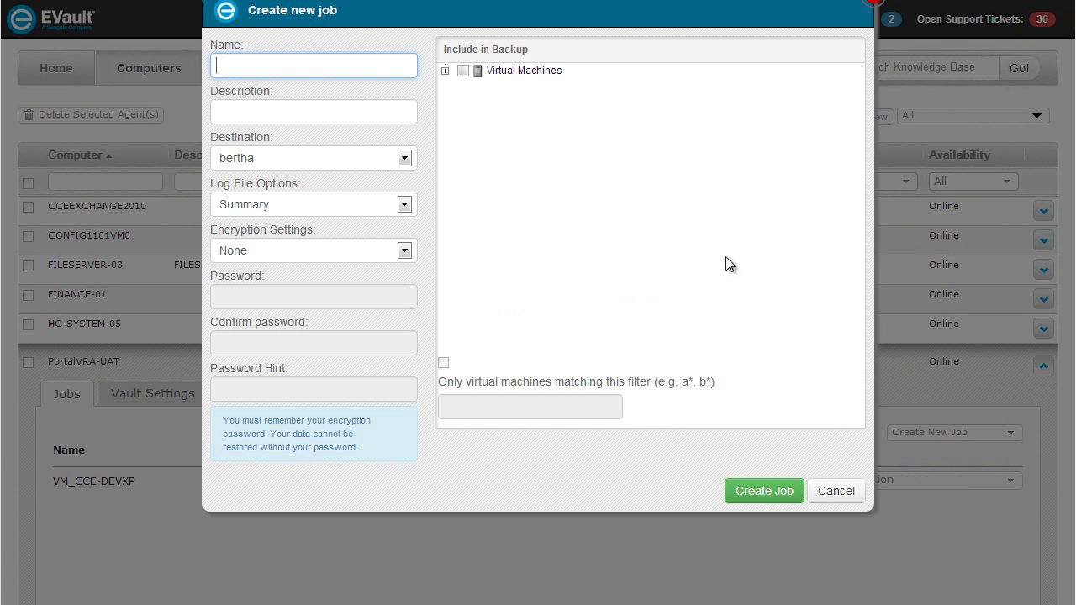
left_click(446, 72)
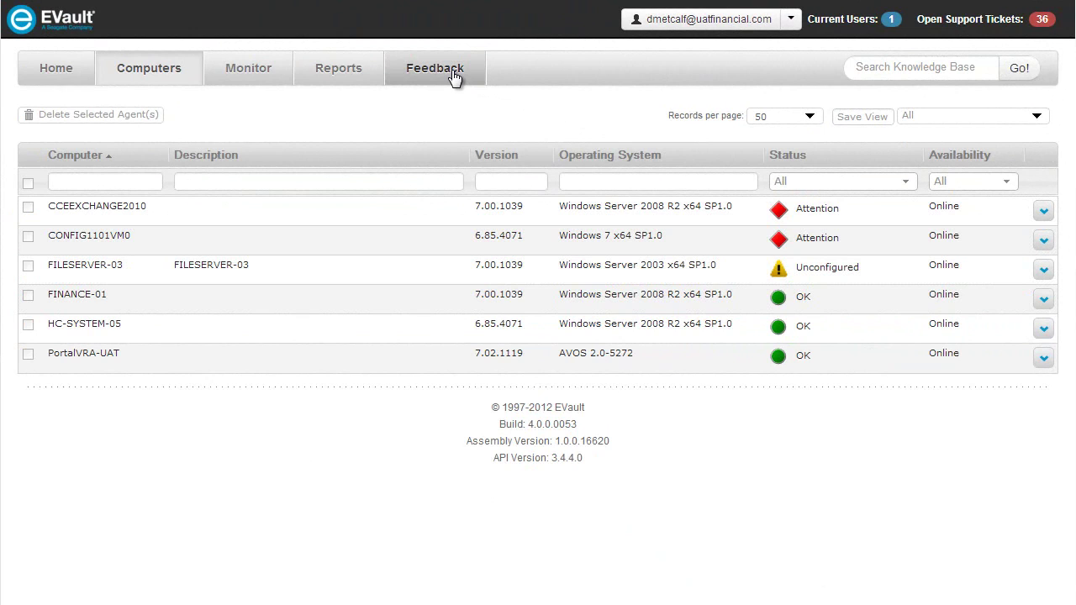
Submit 'Give us your feedback.' on the Feedback page and dismiss the thank-you alert
left_click(454, 76)
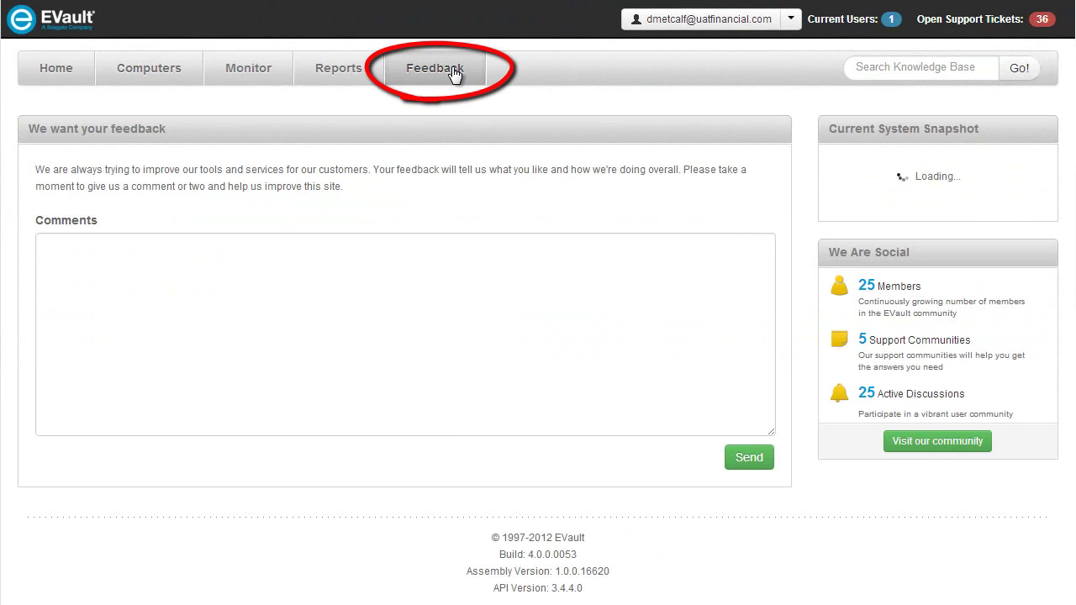
left_click(144, 259)
type("Give")
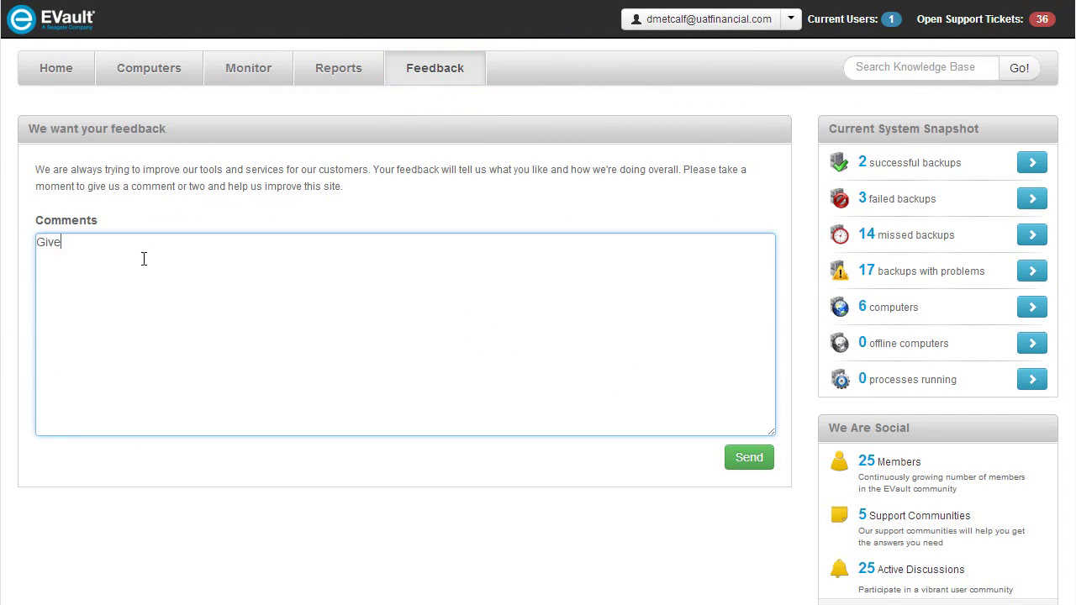
type(" us your feedback.")
left_click(729, 463)
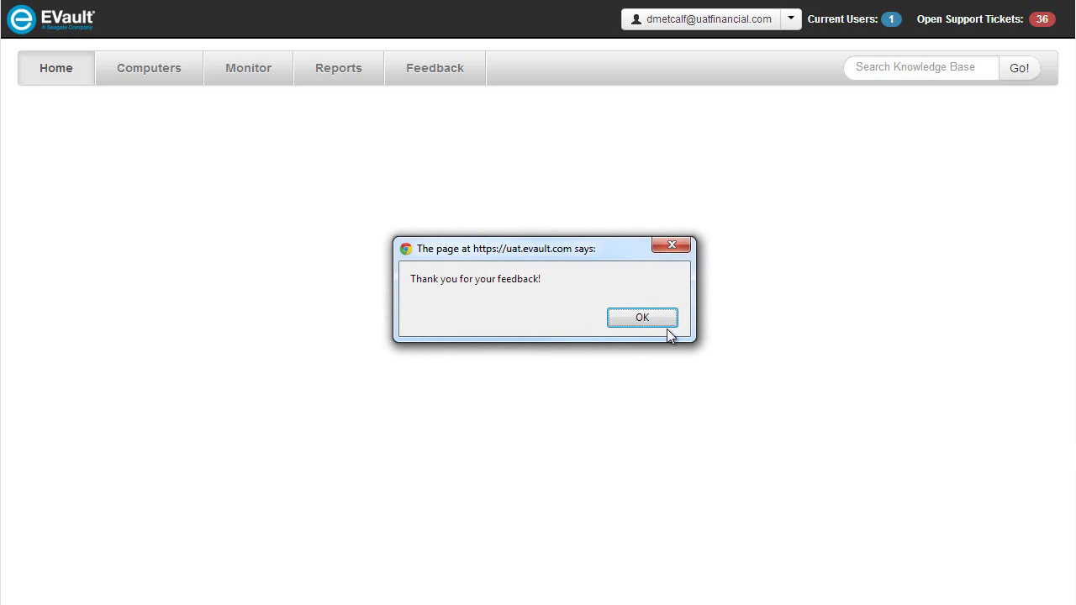
left_click(662, 318)
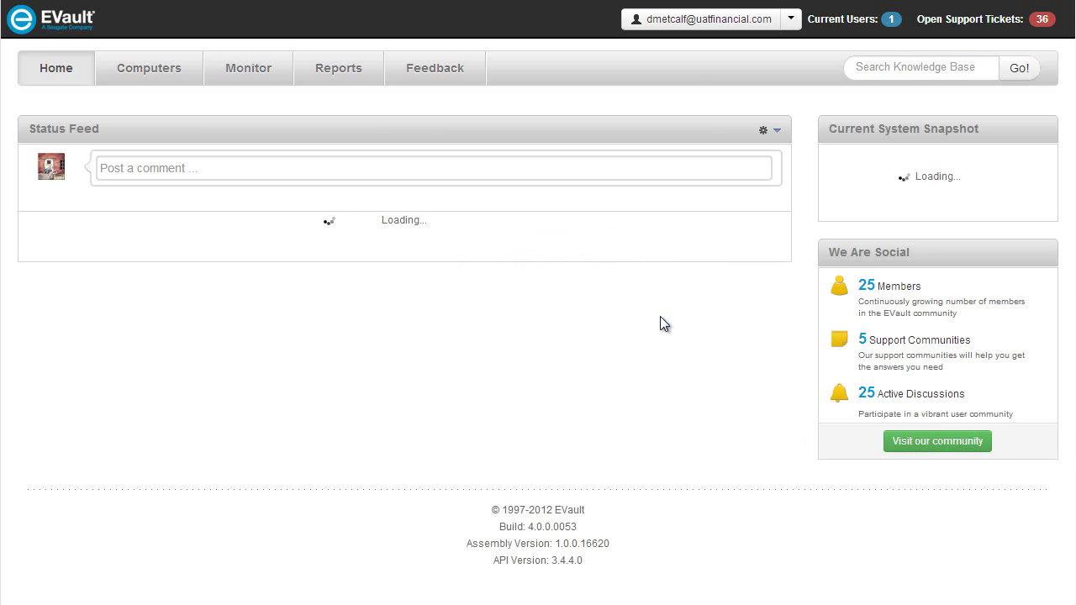